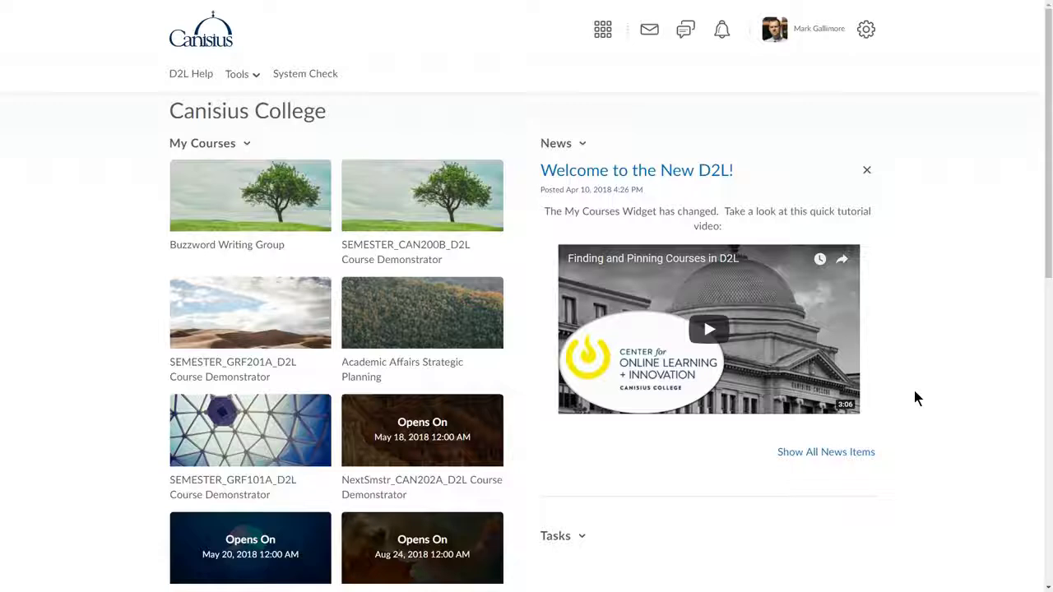
Step: Open the Course Offering Information page of the NextSmstr_CAN202A_D2L Course Demonstrator course
scroll(915, 398, "down", 1)
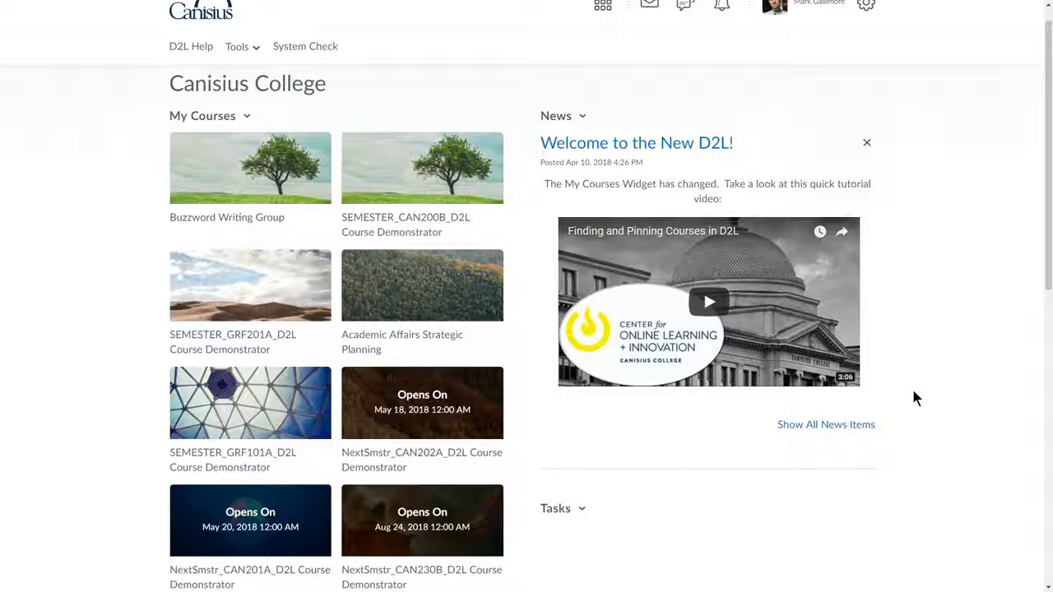
scroll(913, 393, "down", 1)
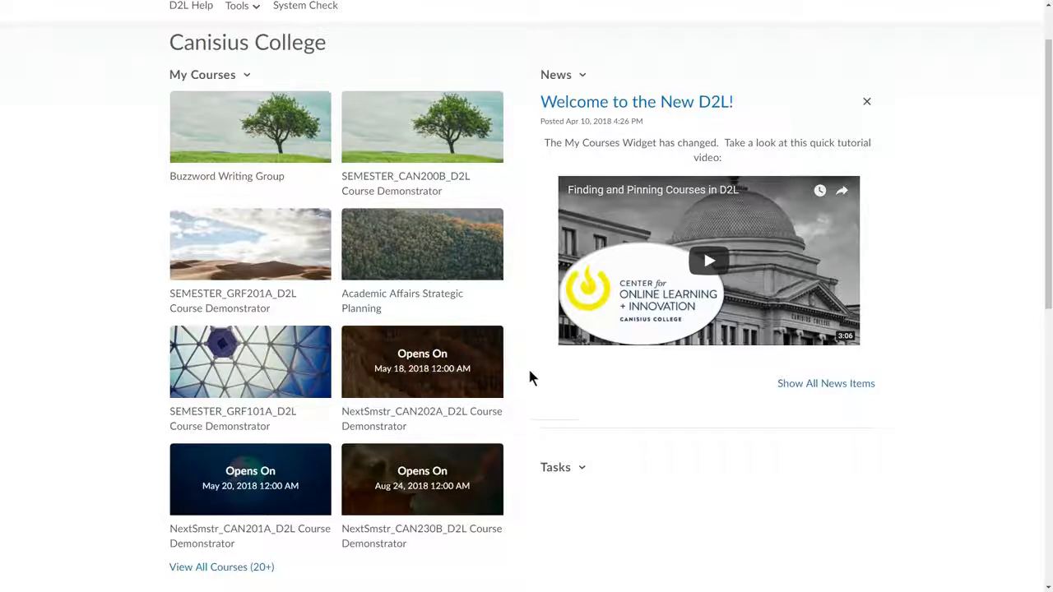
left_click(437, 427)
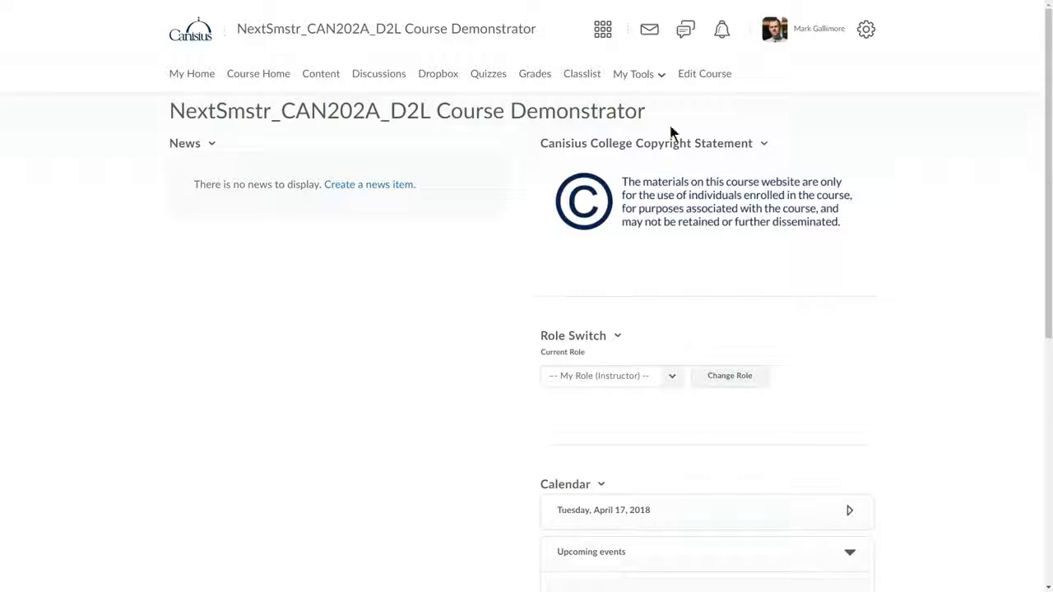
left_click(703, 75)
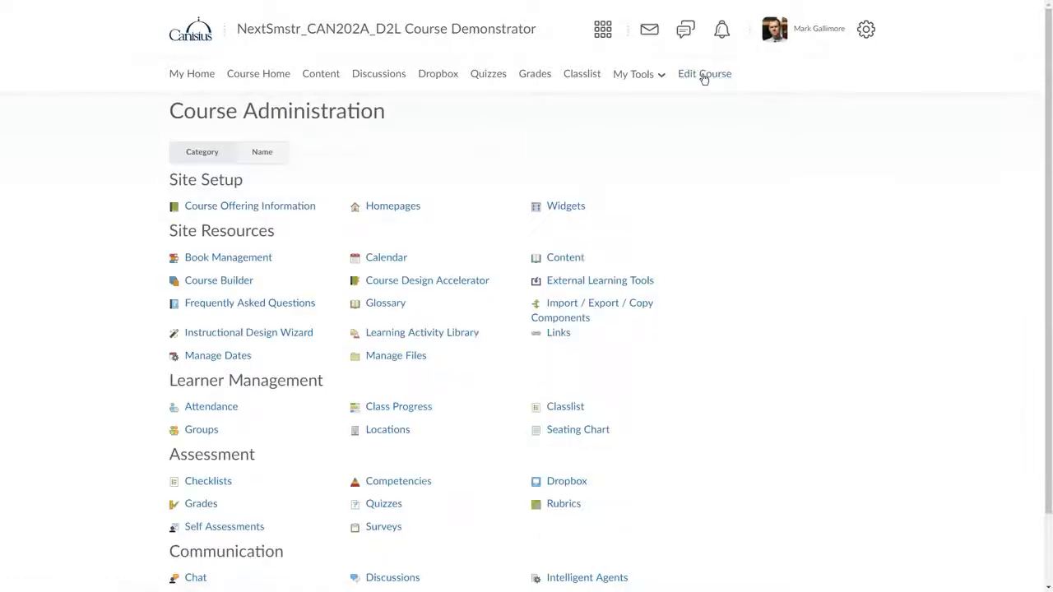
left_click(272, 210)
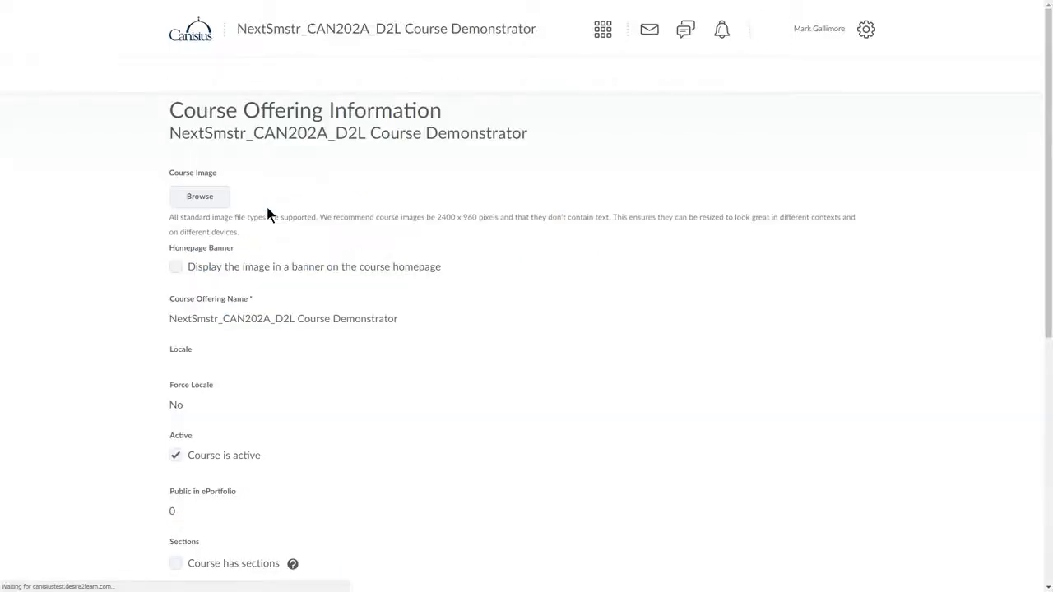
Step: Set the course's start date to 5/4/2018 at 6:30 AM and save the course offering information
scroll(281, 248, "down", 3)
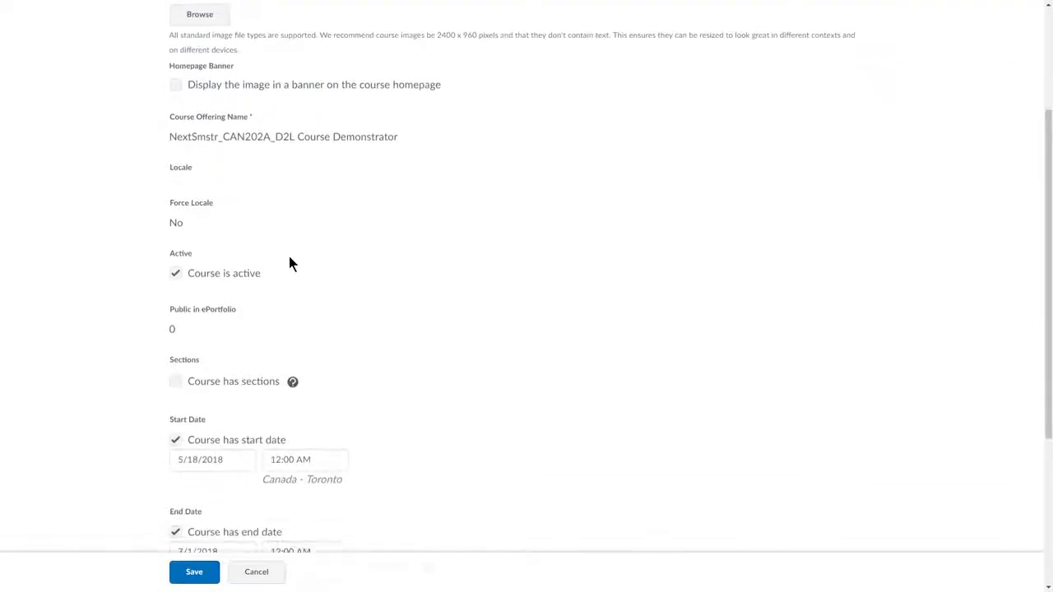
scroll(290, 258, "down", 1)
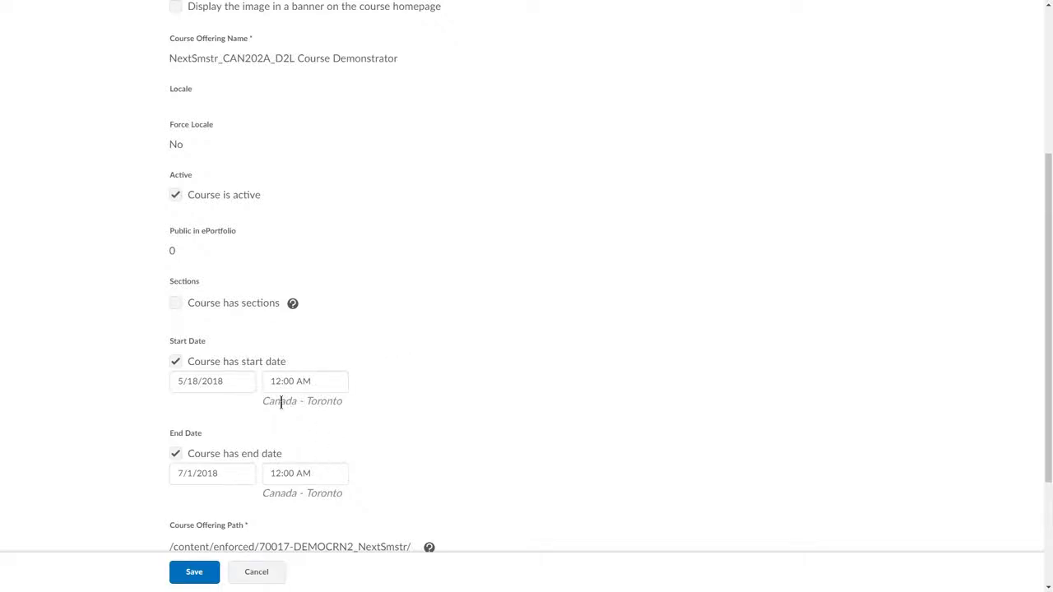
scroll(259, 412, "down", 1)
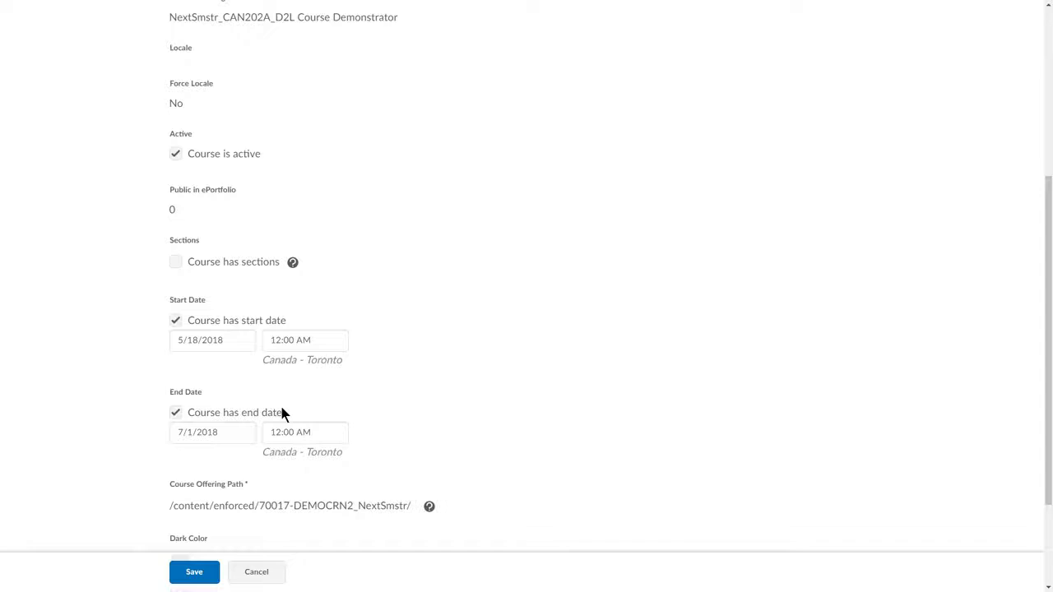
scroll(394, 321, "down", 1)
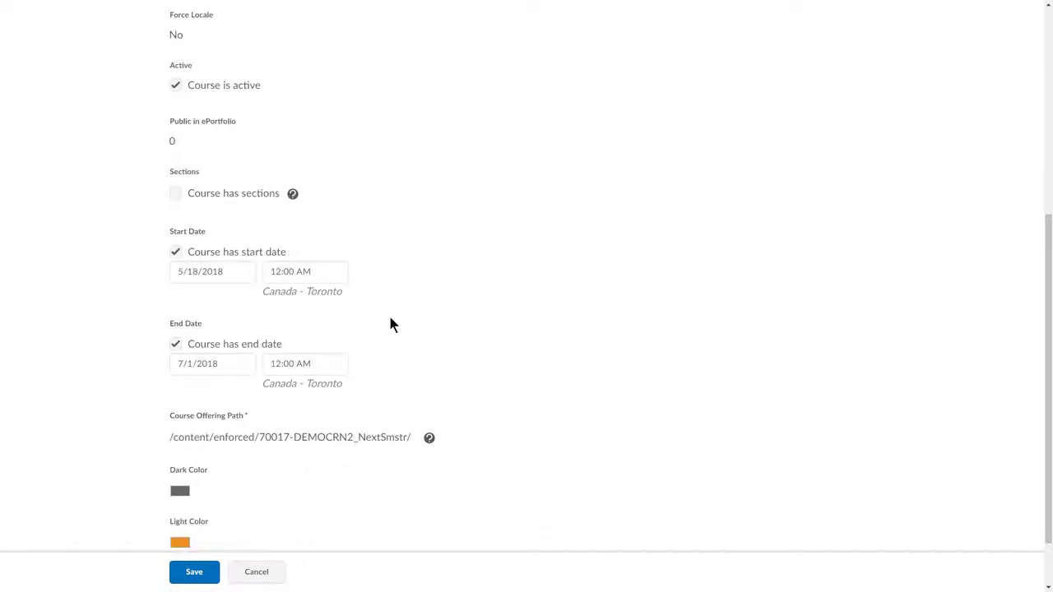
left_click(247, 272)
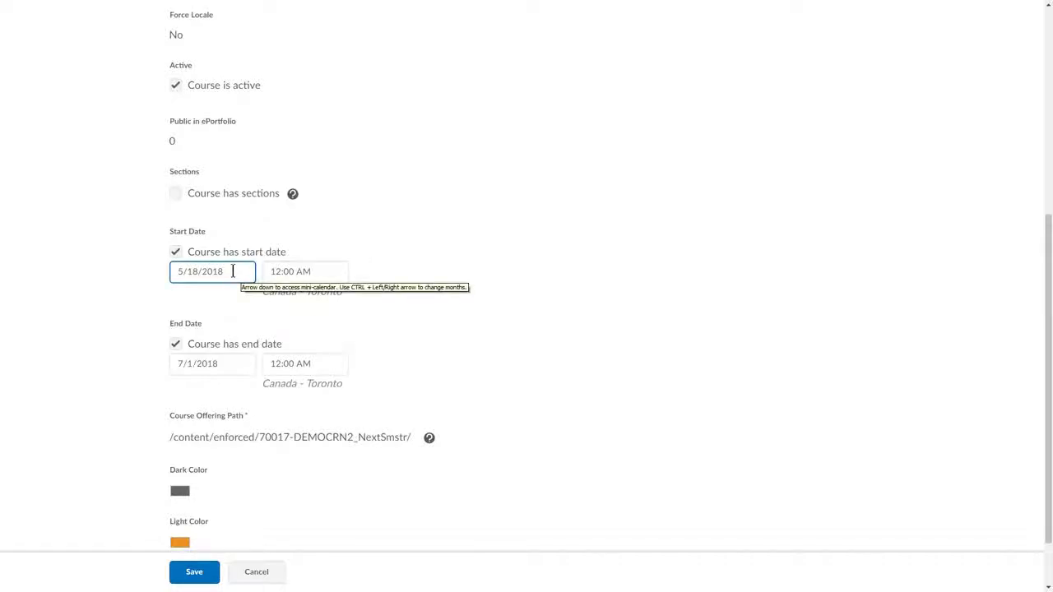
key("Down")
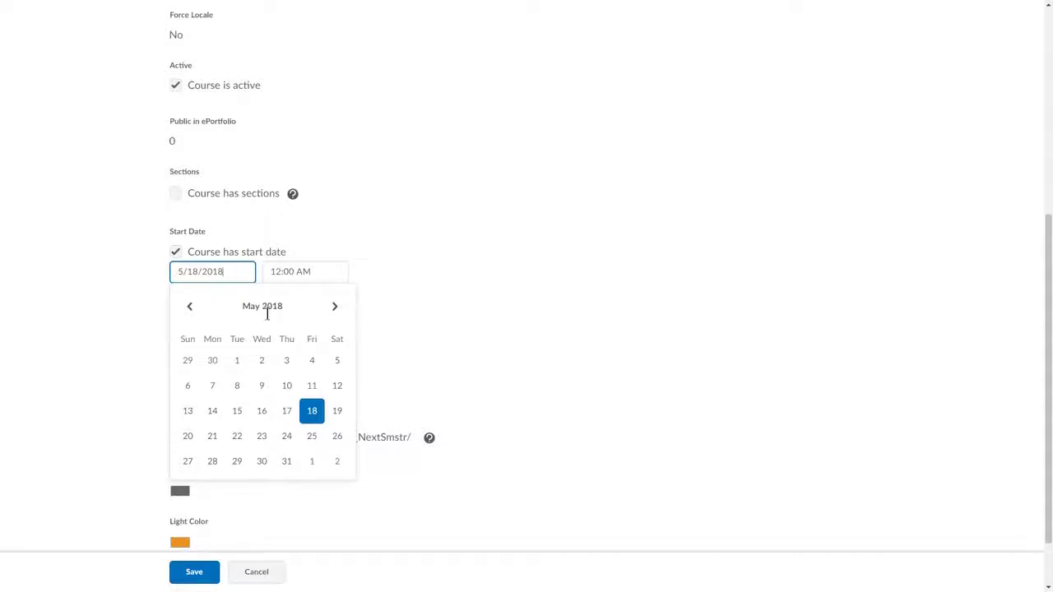
left_click(313, 363)
left_click(313, 273)
scroll(319, 326, "down", 5)
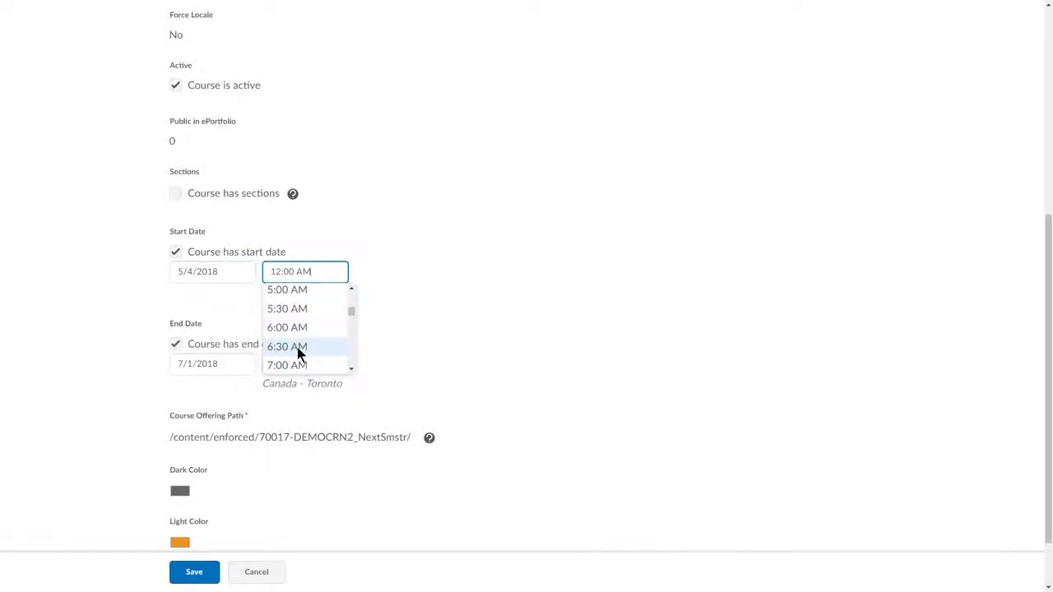
left_click(297, 349)
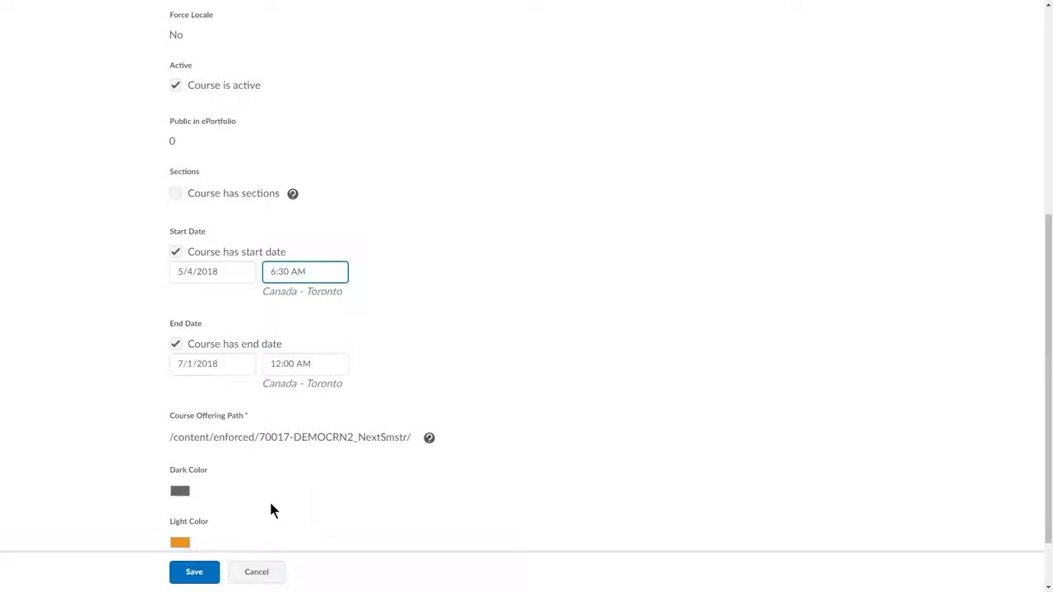
left_click(199, 571)
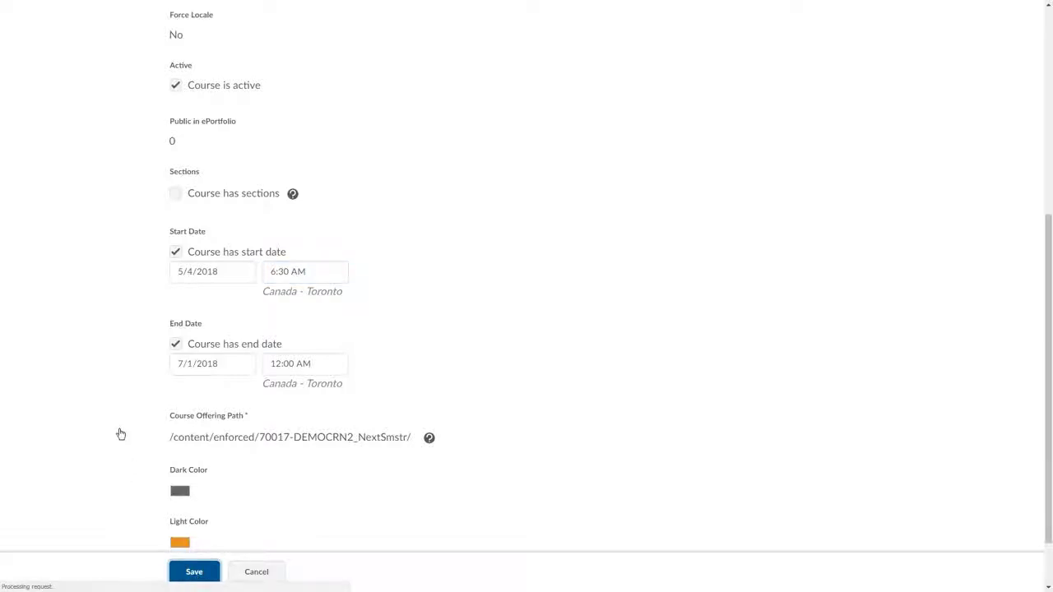
Step: Review the saved course dates and return to the home page to check the course's opening date under My Courses
scroll(270, 413, "down", 1)
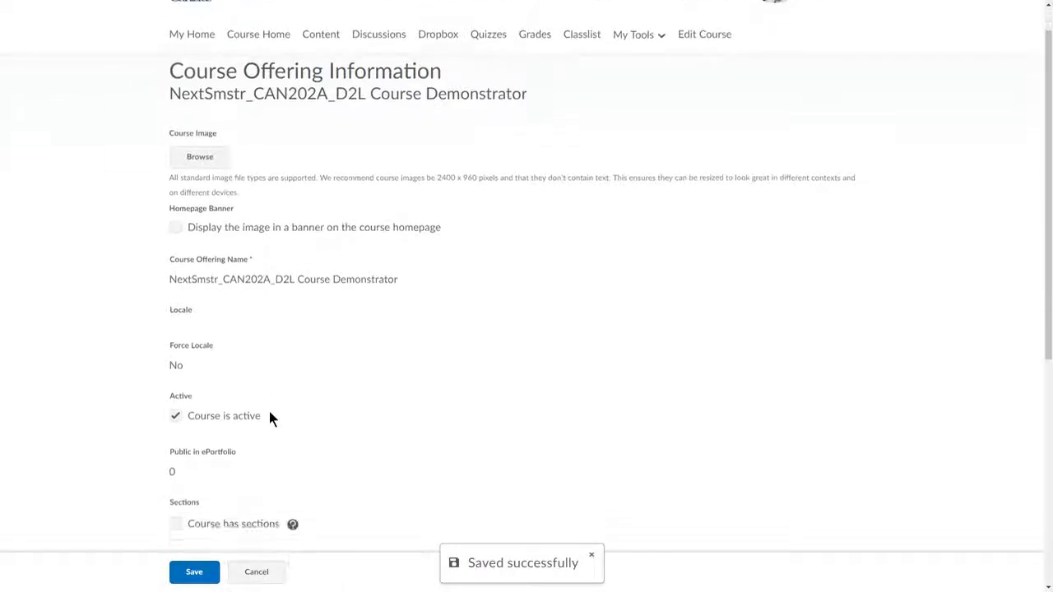
scroll(269, 415, "down", 3)
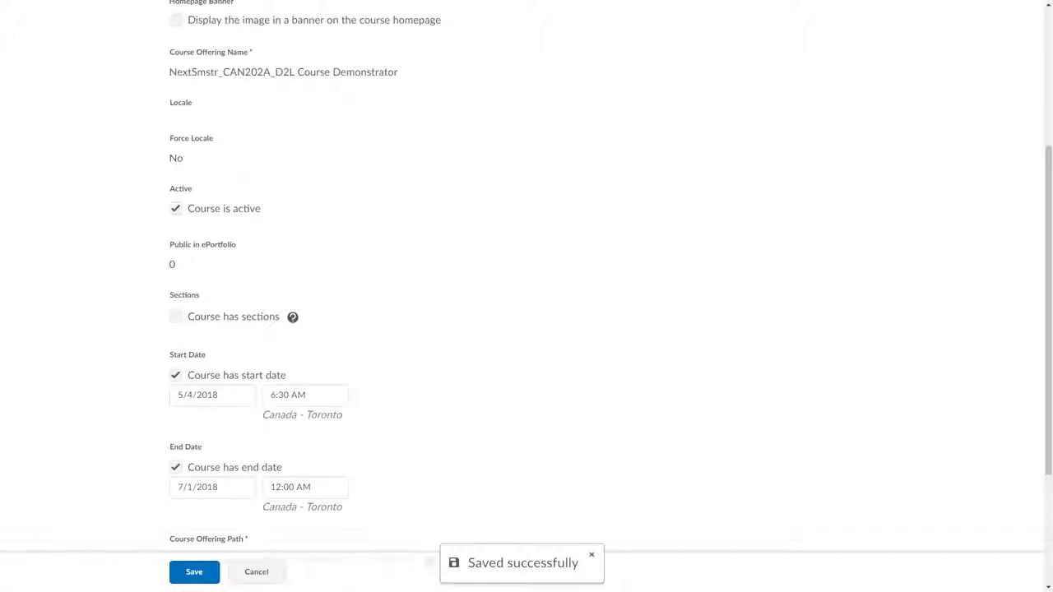
scroll(287, 319, "up", 3)
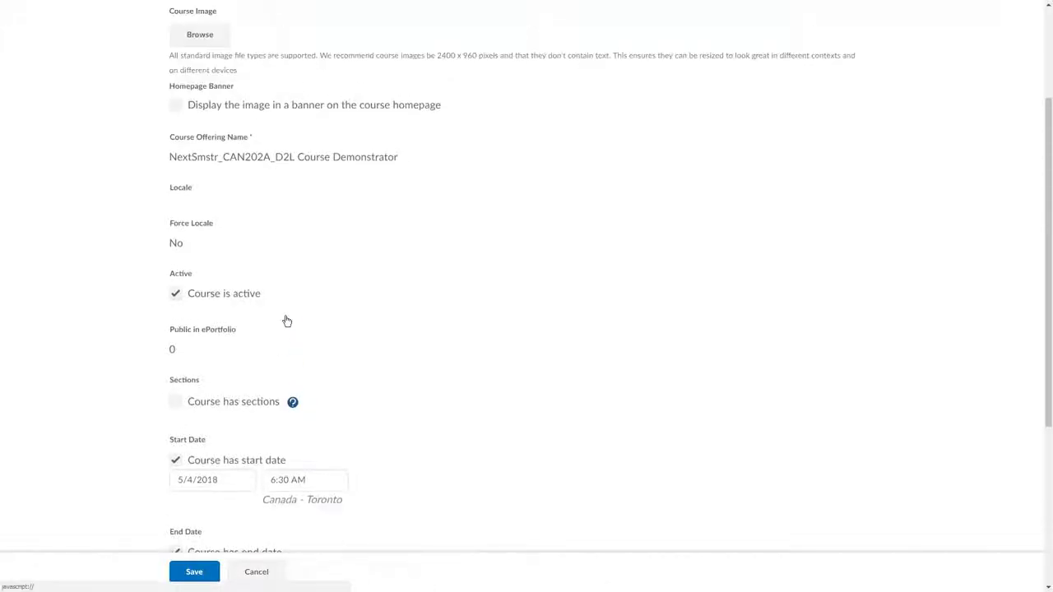
left_click(197, 74)
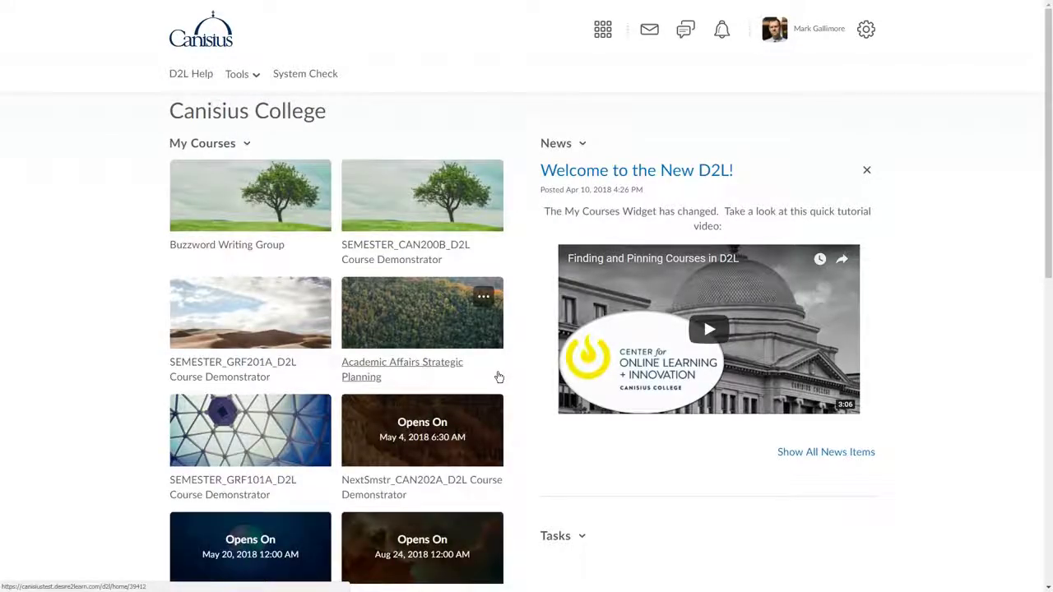
scroll(499, 378, "down", 2)
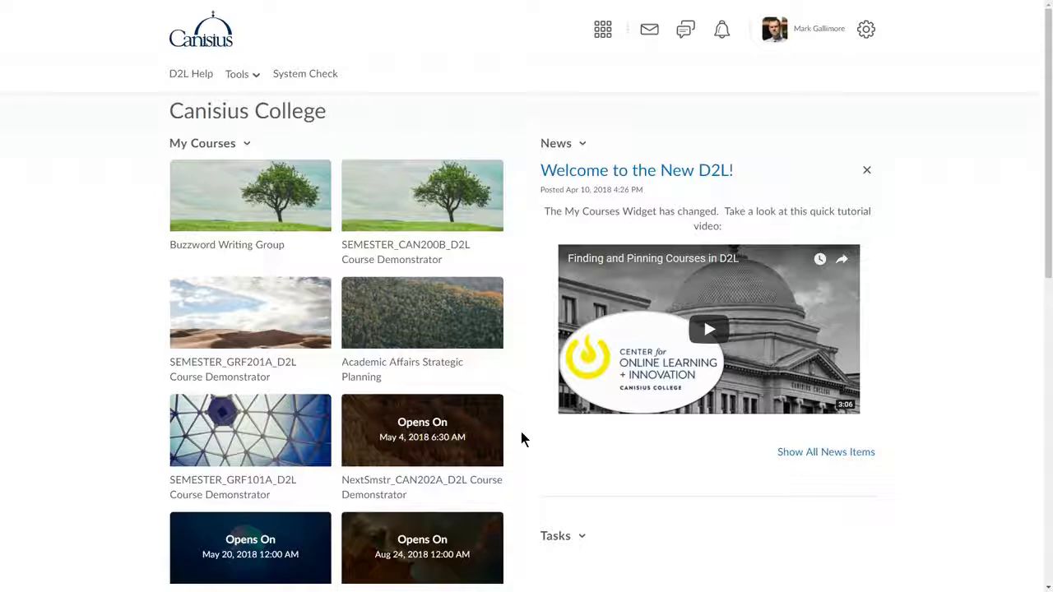
Step: Reopen the Course Offering Information page of NextSmstr_CAN202A_D2L Course Demonstrator from the home page
left_click(445, 484)
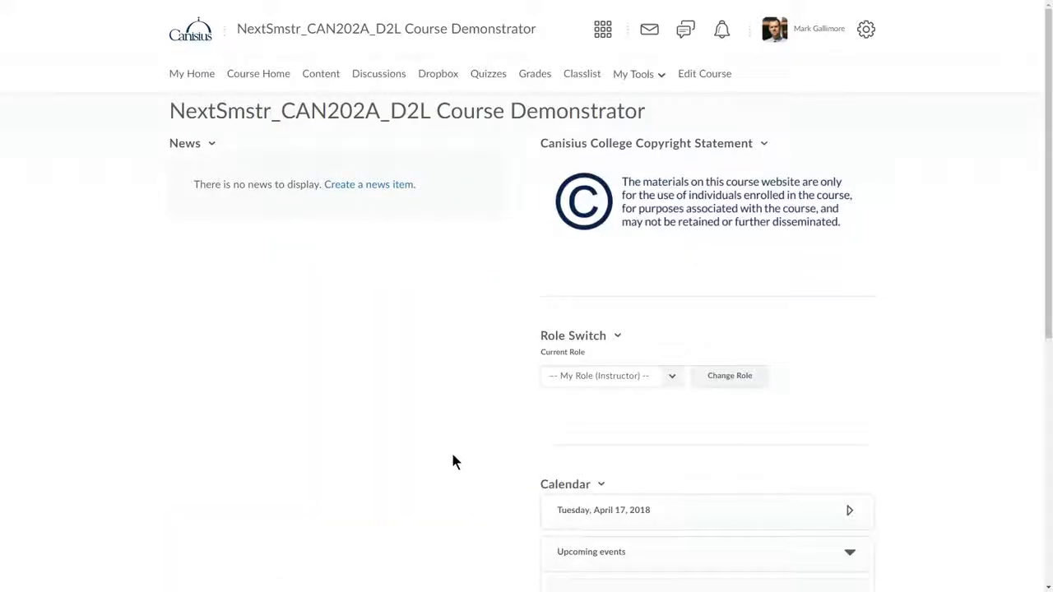
left_click(704, 75)
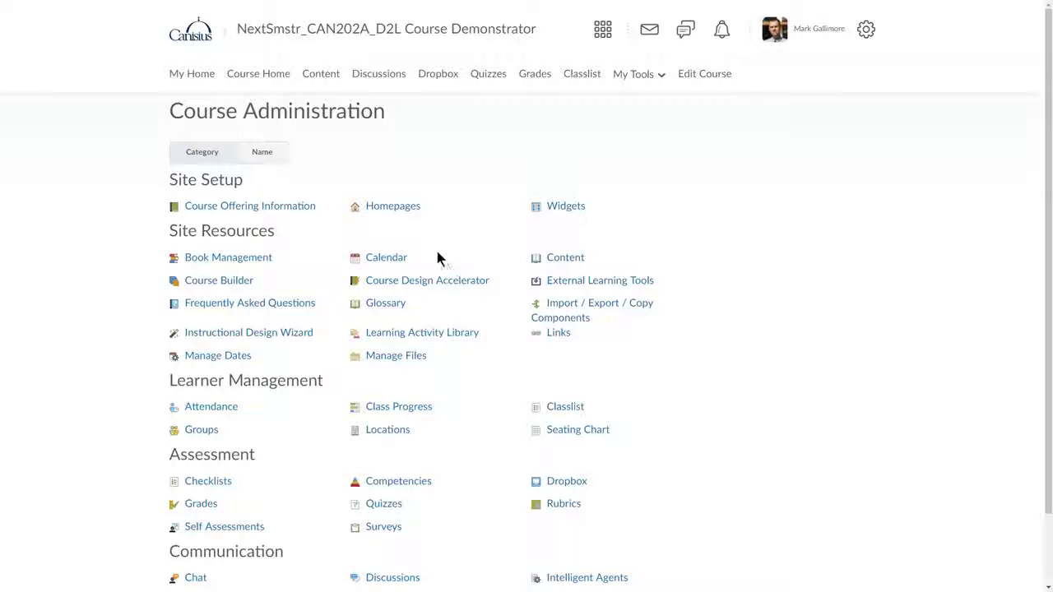
left_click(274, 212)
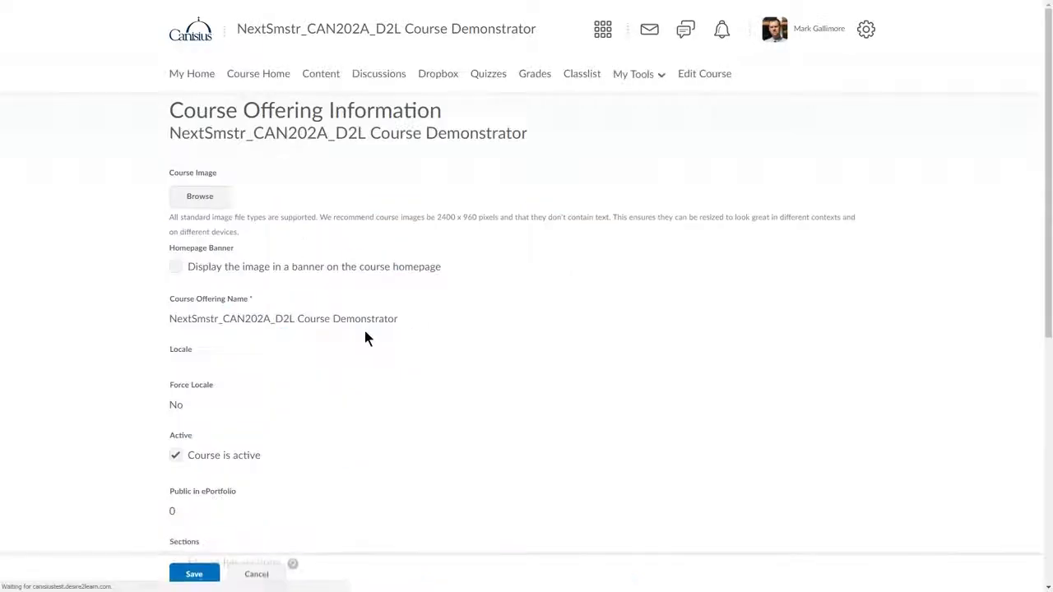
Step: Turn off the course's end date and turn it back on
scroll(365, 382, "down", 1)
scroll(367, 388, "down", 4)
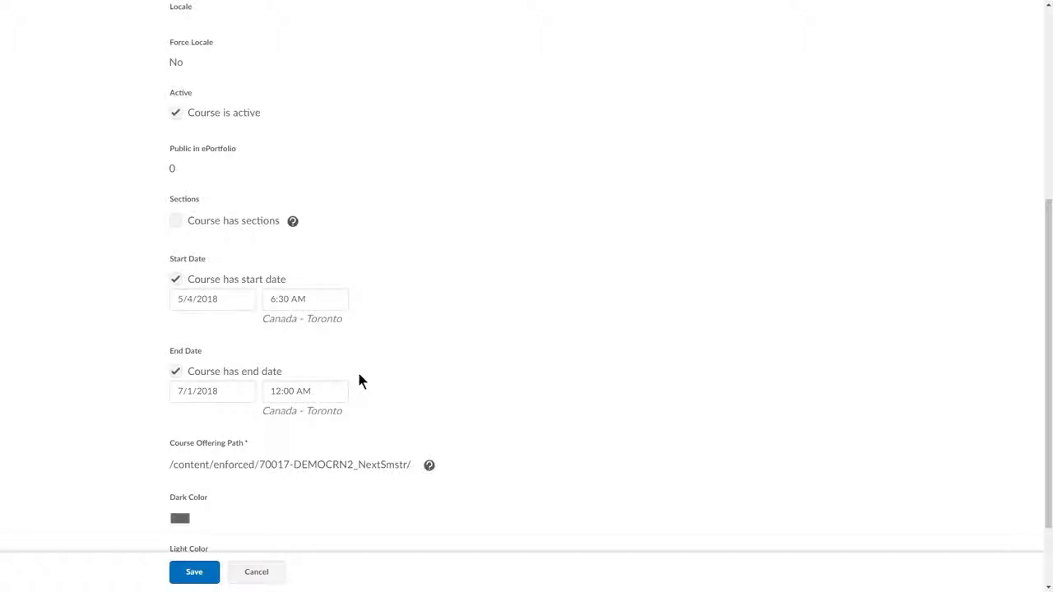
left_click(175, 371)
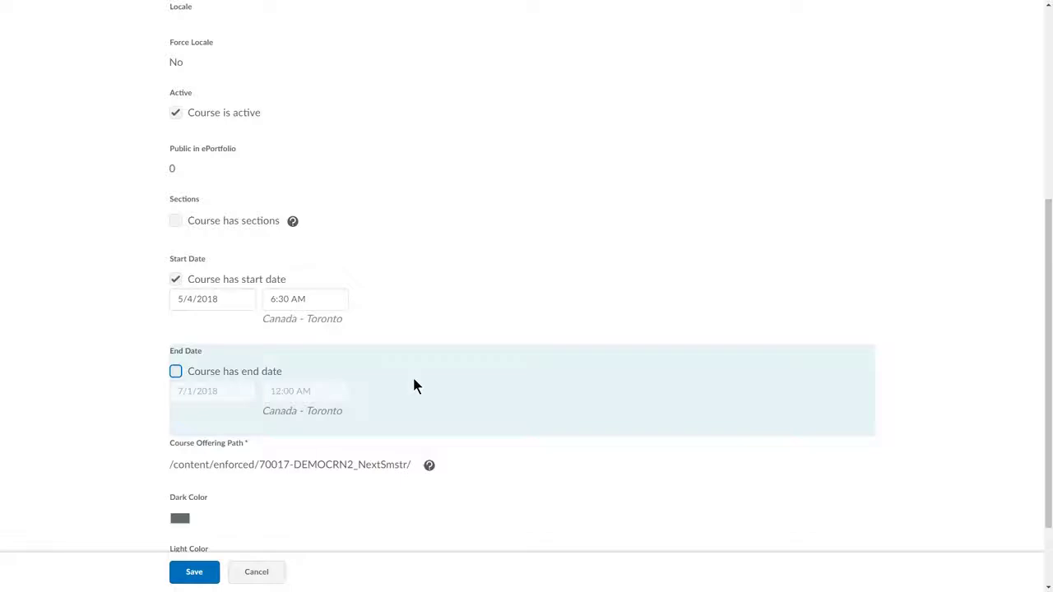
left_click(175, 371)
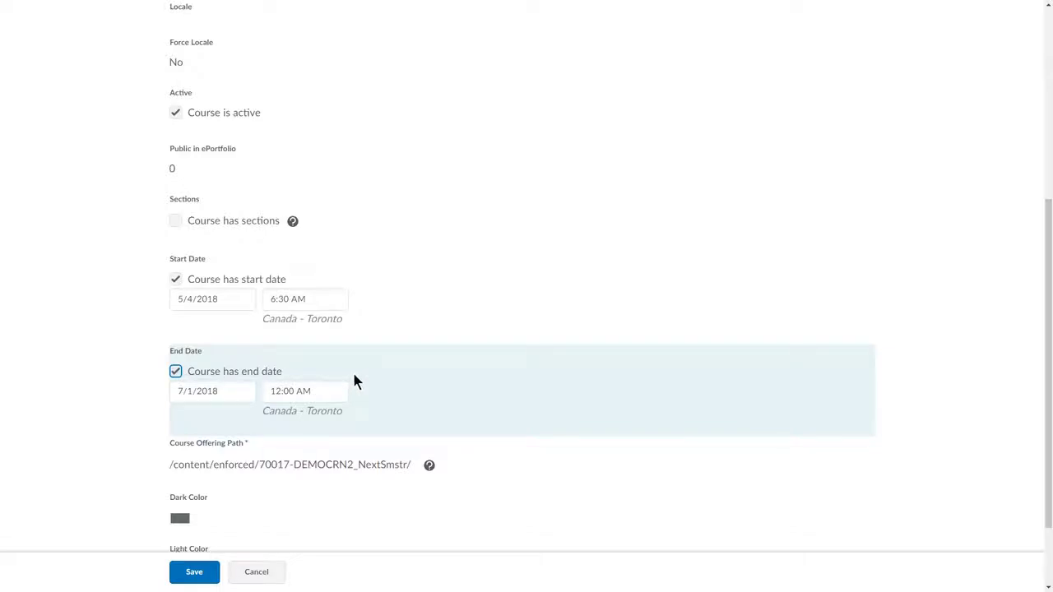
Step: Set the course to inactive and make it active again
scroll(351, 375, "up", 2)
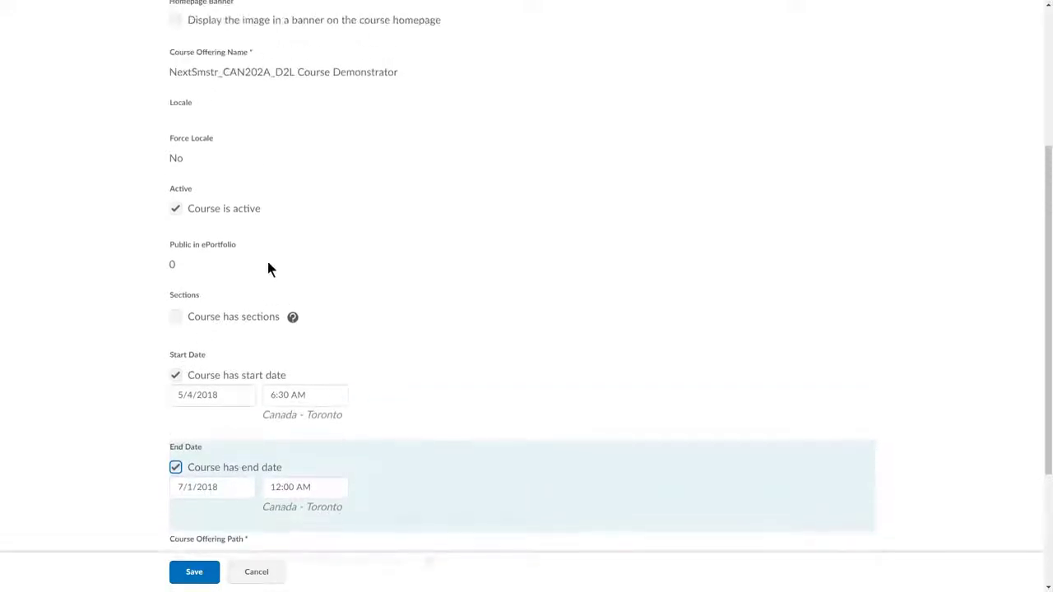
left_click(174, 209)
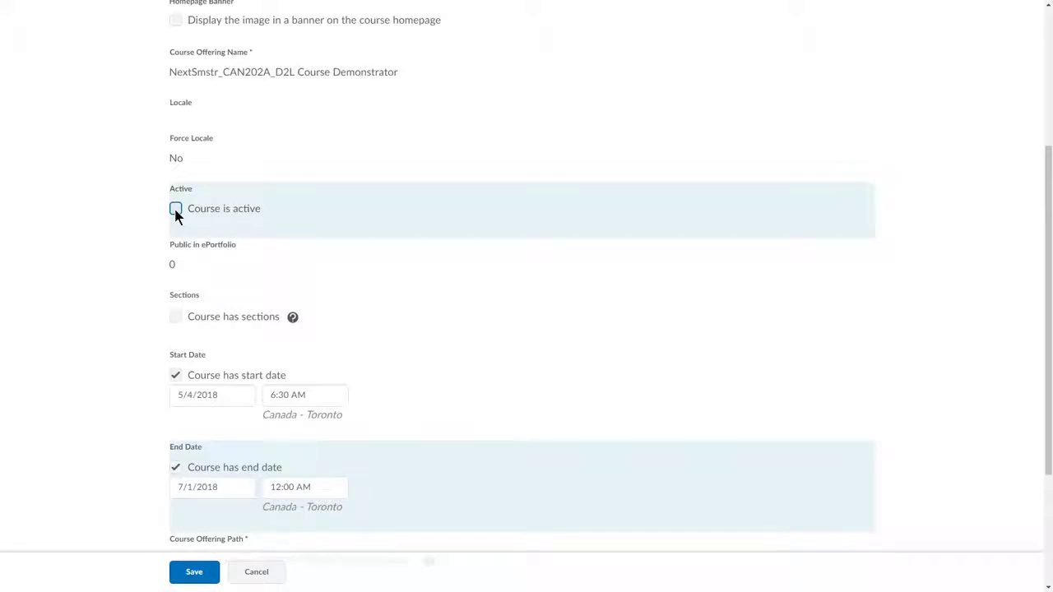
left_click(175, 210)
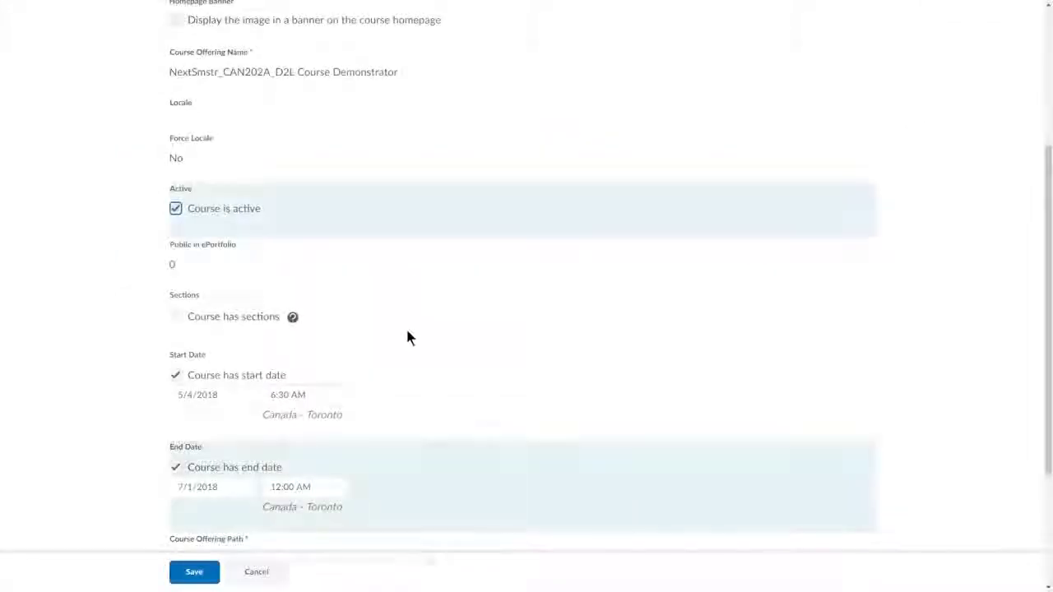
scroll(407, 333, "down", 2)
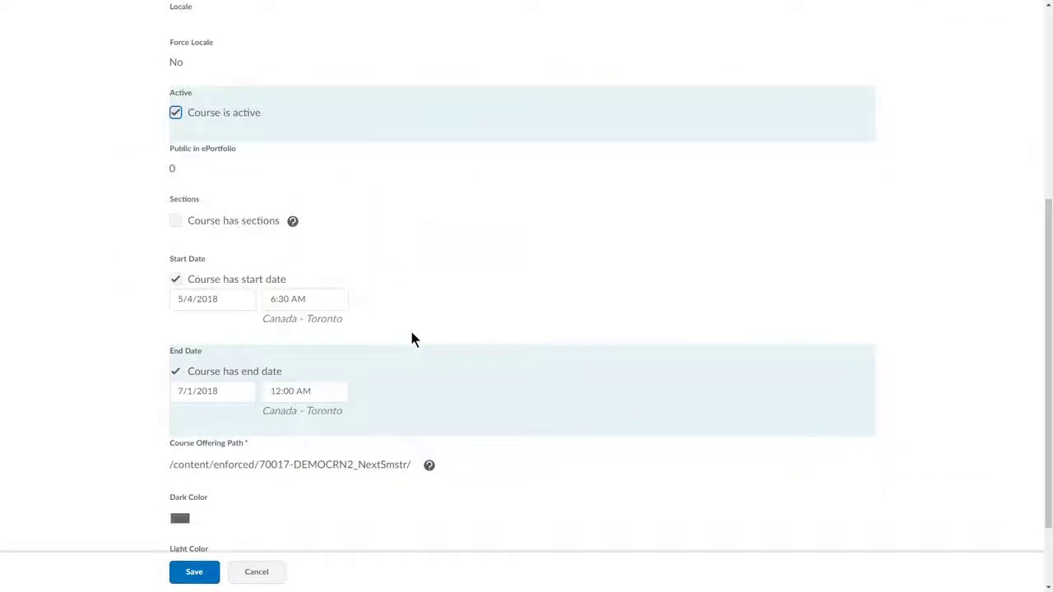
left_click(264, 299)
left_click(275, 351)
scroll(435, 386, "up", 1)
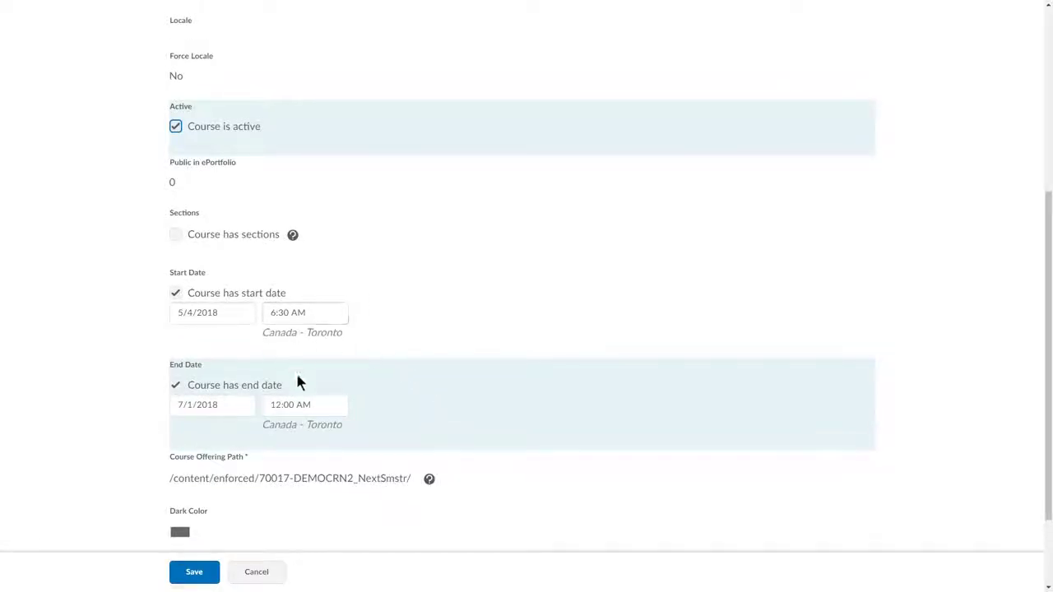
scroll(375, 395, "up", 1)
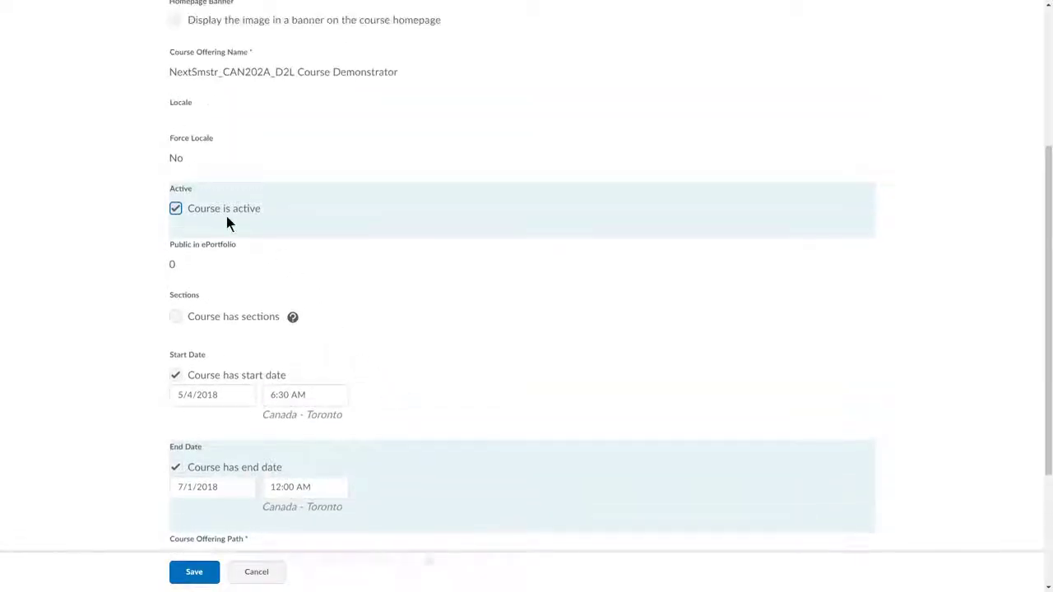